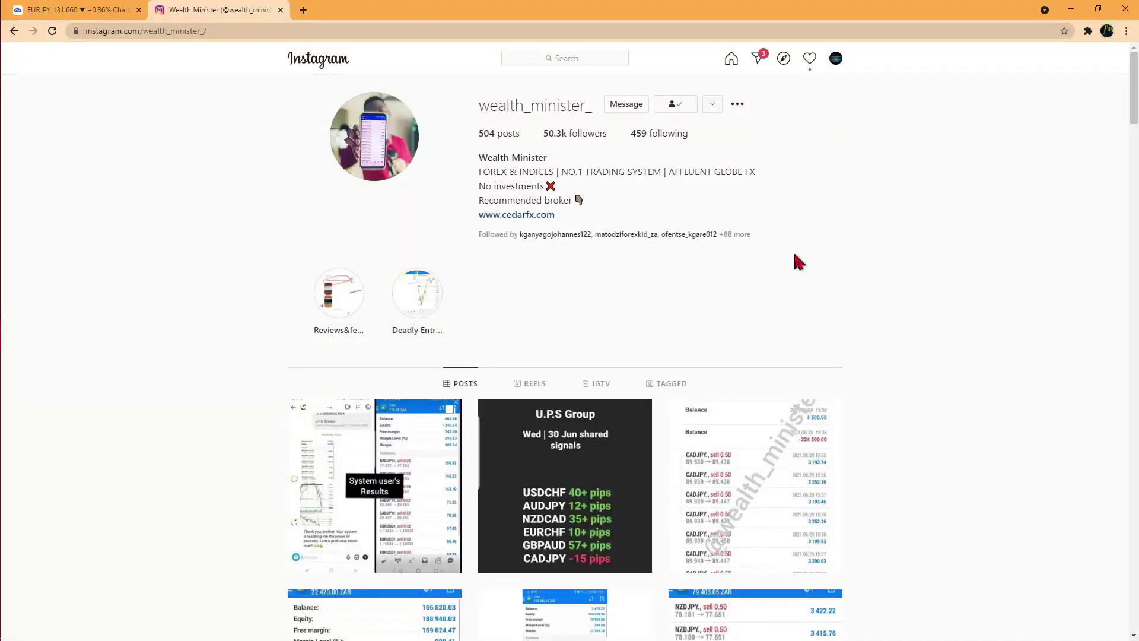
Scroll the wealth_minister_ post grid down to the yellow-and-blue harmonic pattern chart posts
scroll(796, 261, "down", 6)
scroll(796, 261, "down", 7)
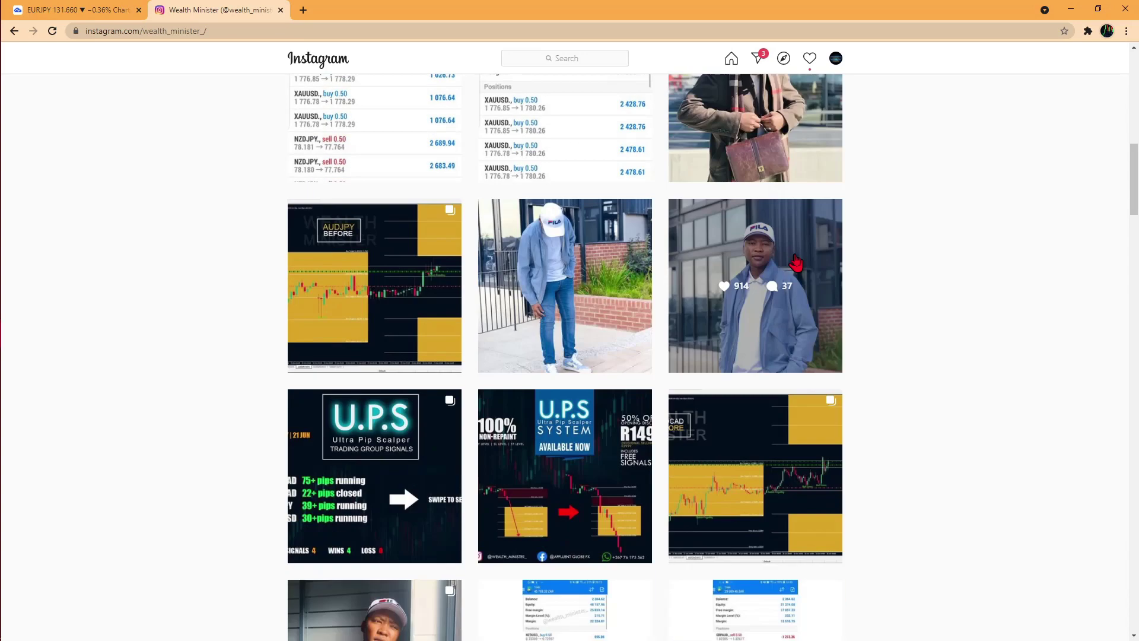
scroll(796, 263, "down", 4)
scroll(796, 263, "down", 4)
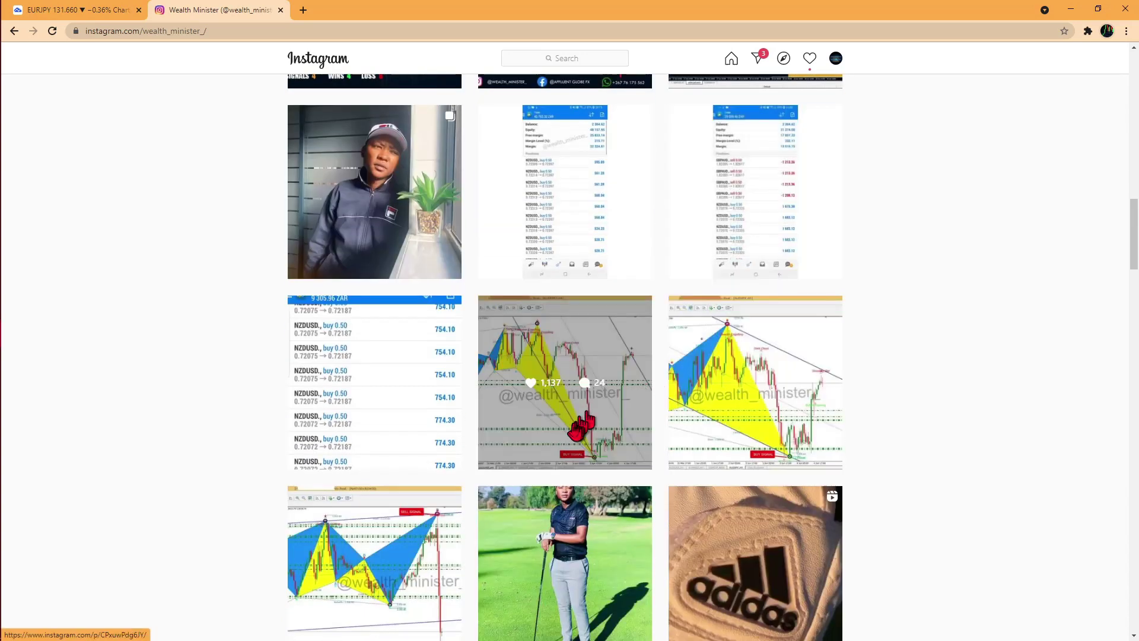
Open the AUDUSD H1 harmonic chart thumbnail showing the buy signal
left_click(575, 430)
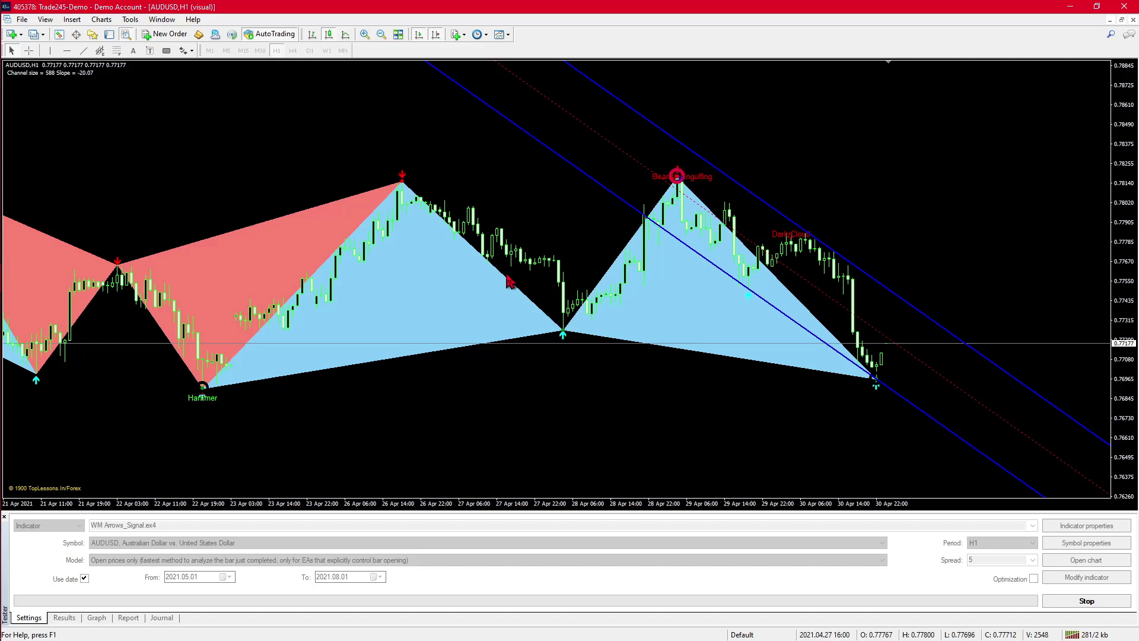
Set chart colours to Black On White, with LimeGreen bull candles and Red bear candles
right_click(296, 149)
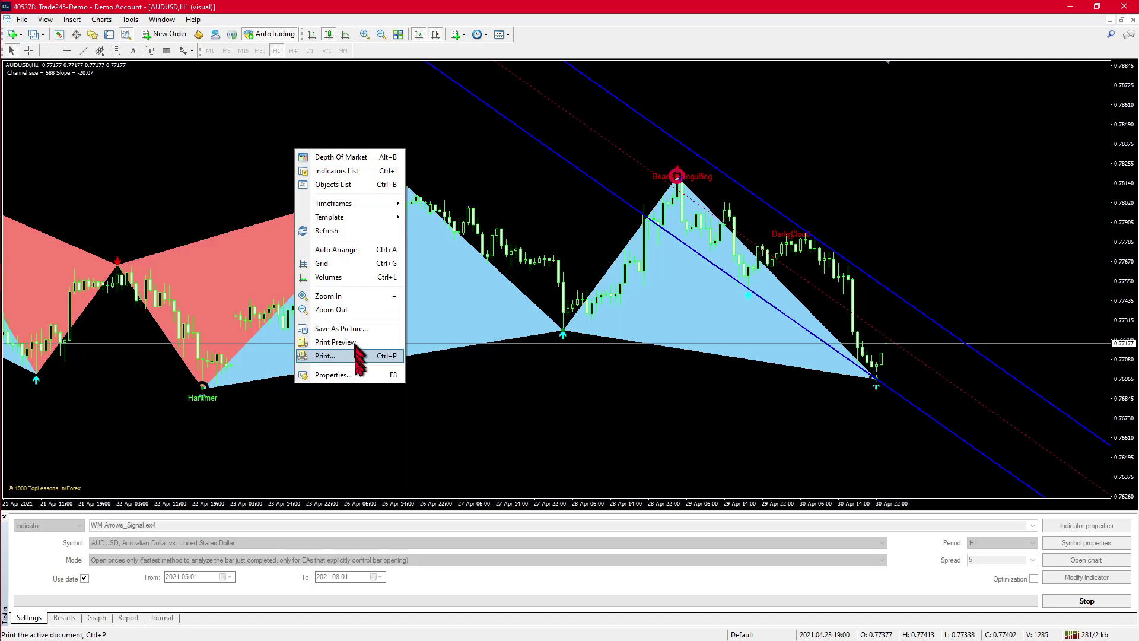
left_click(358, 375)
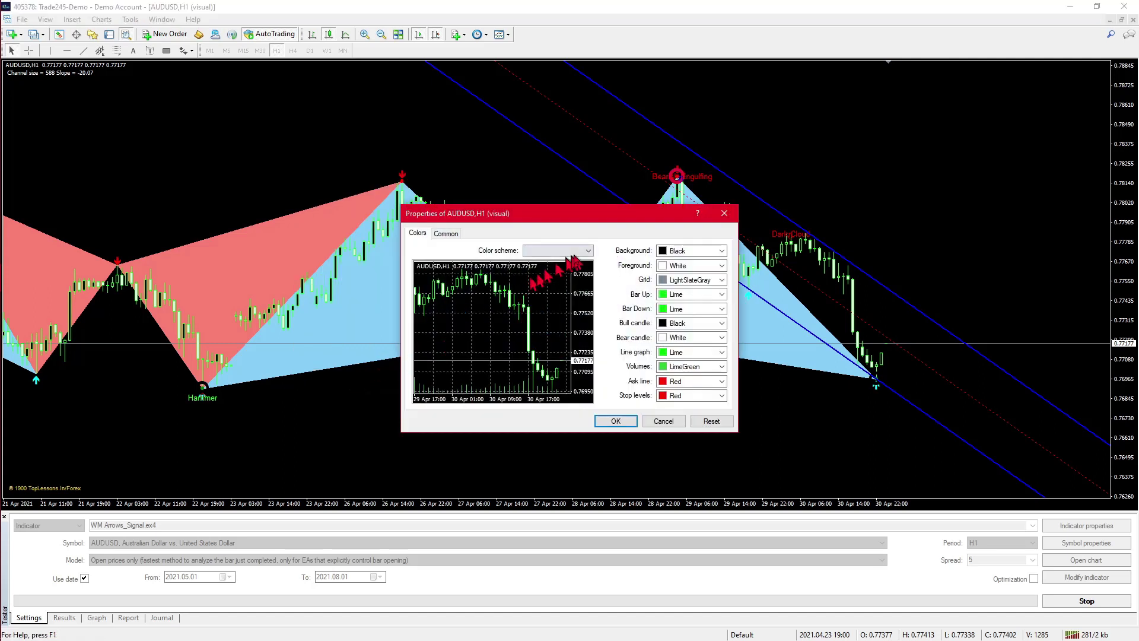
left_click(573, 253)
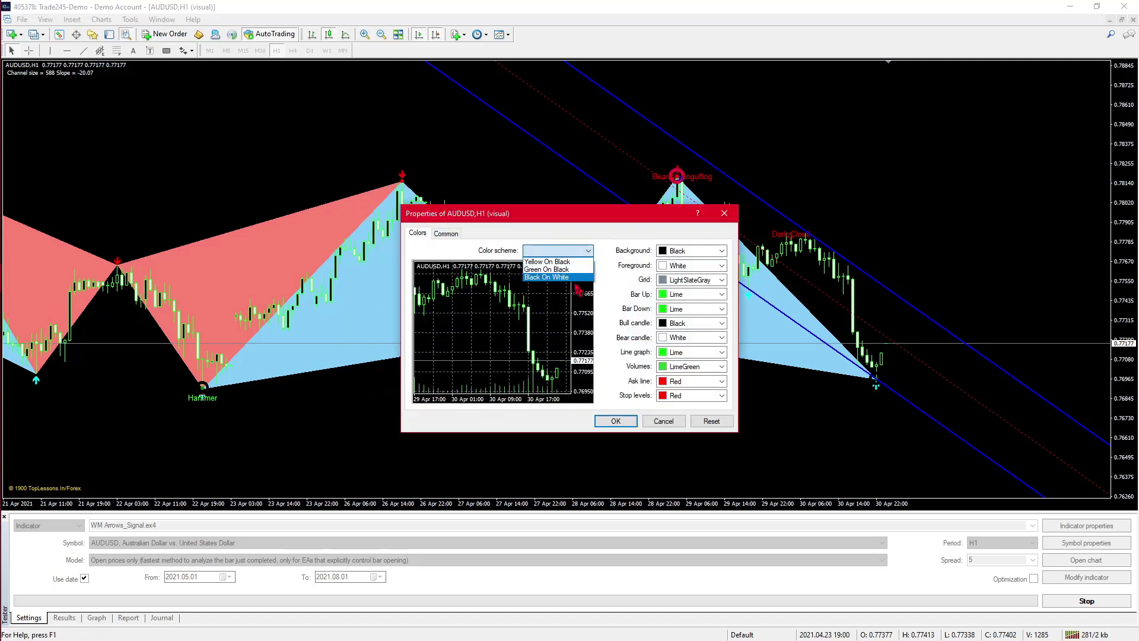
left_click(573, 278)
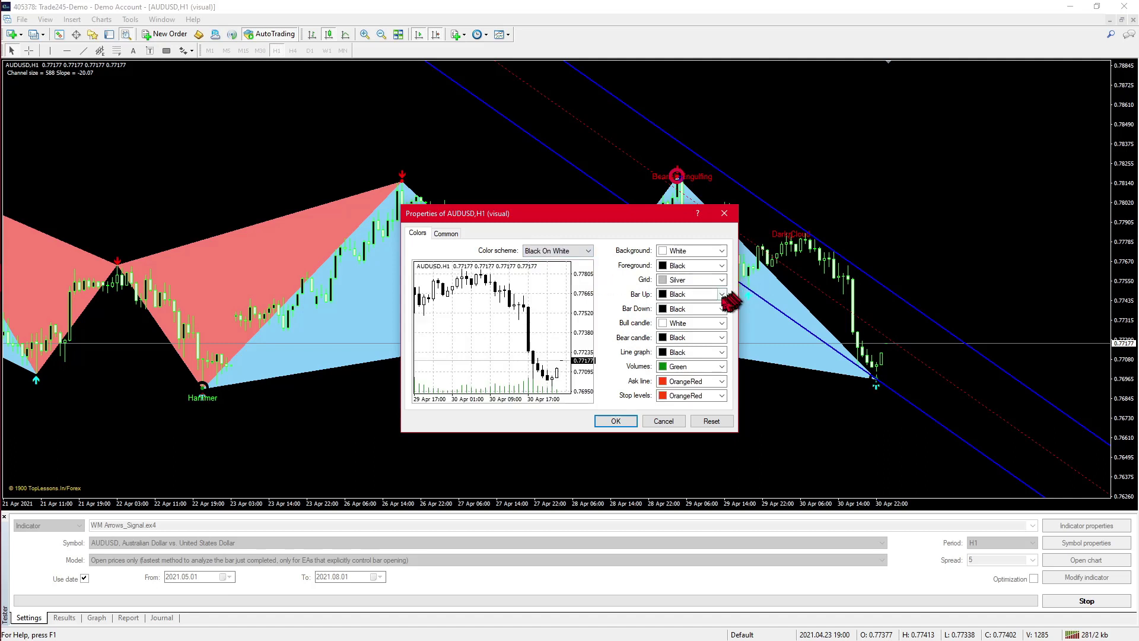
left_click(721, 324)
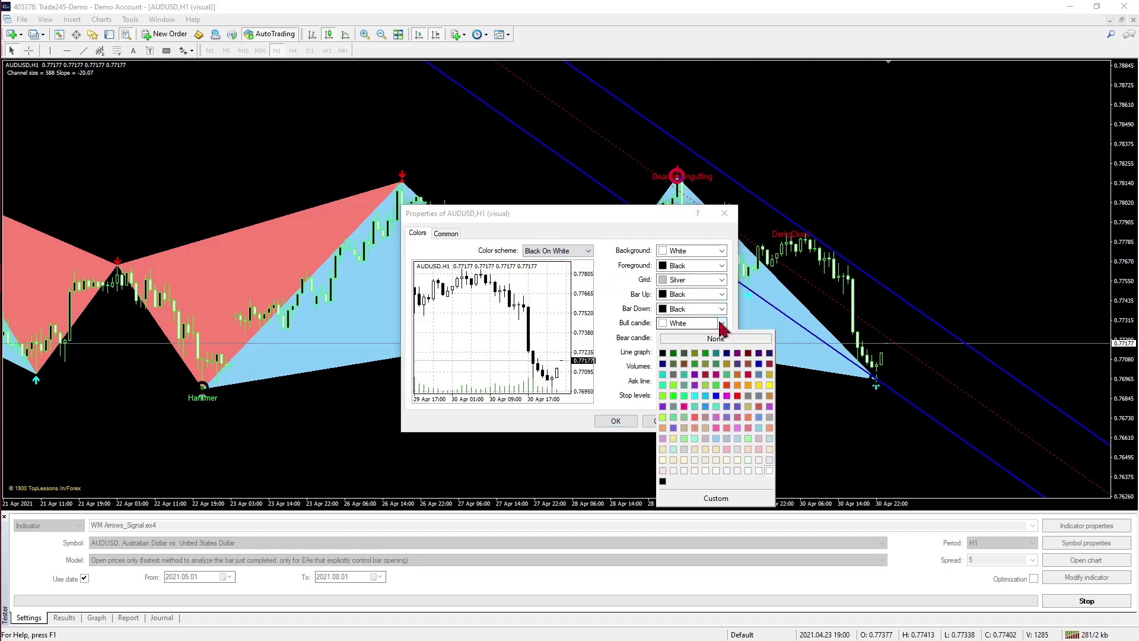
left_click(717, 387)
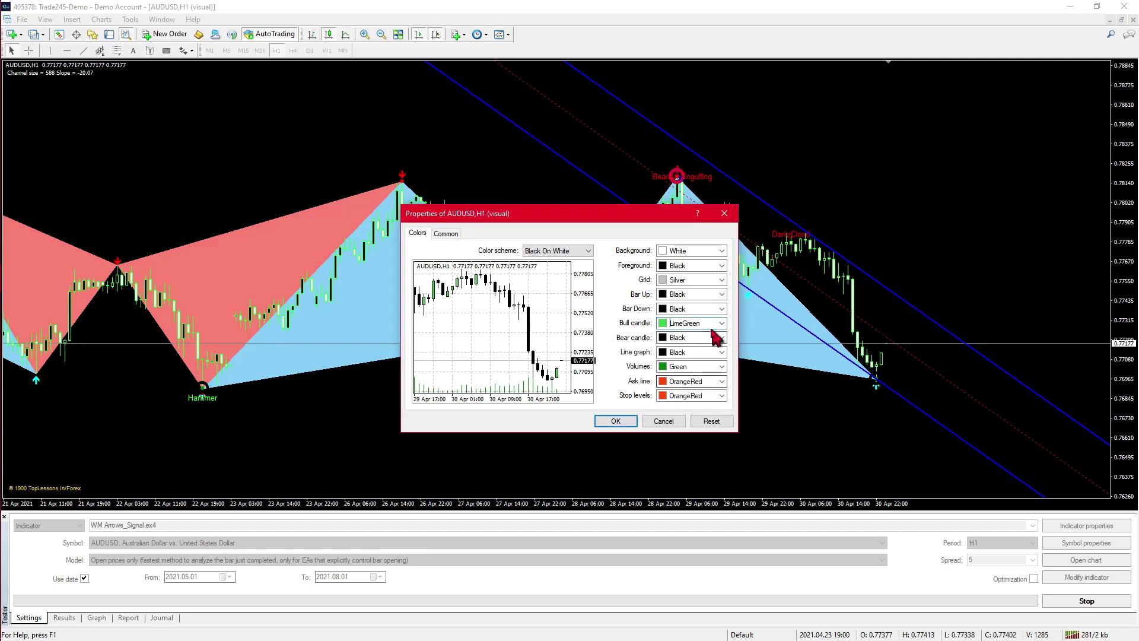
left_click(722, 338)
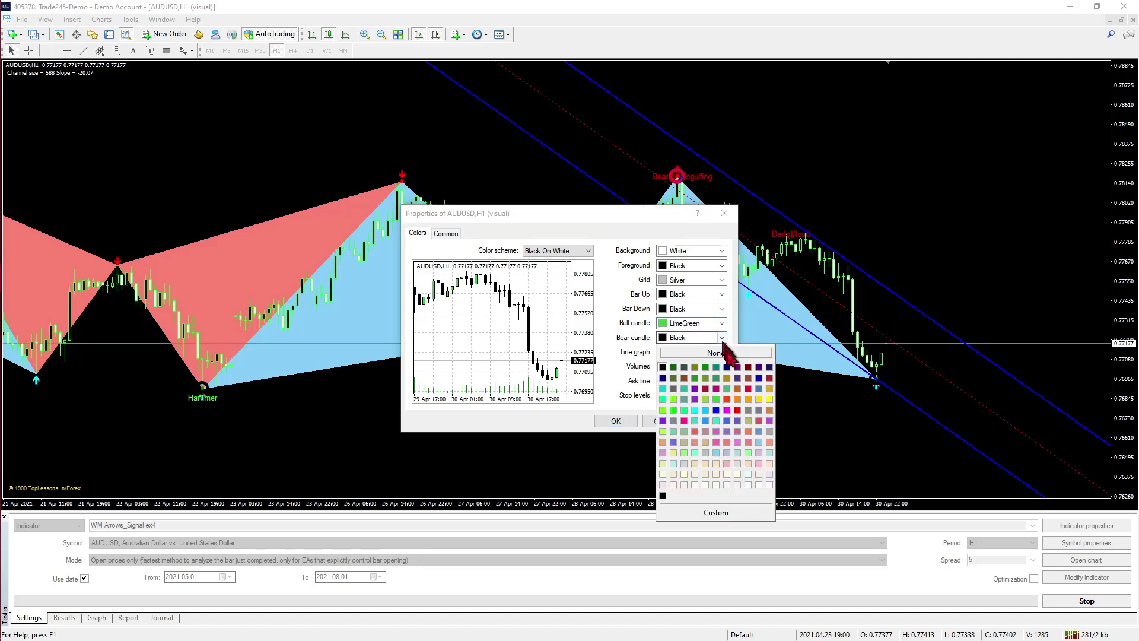
left_click(737, 414)
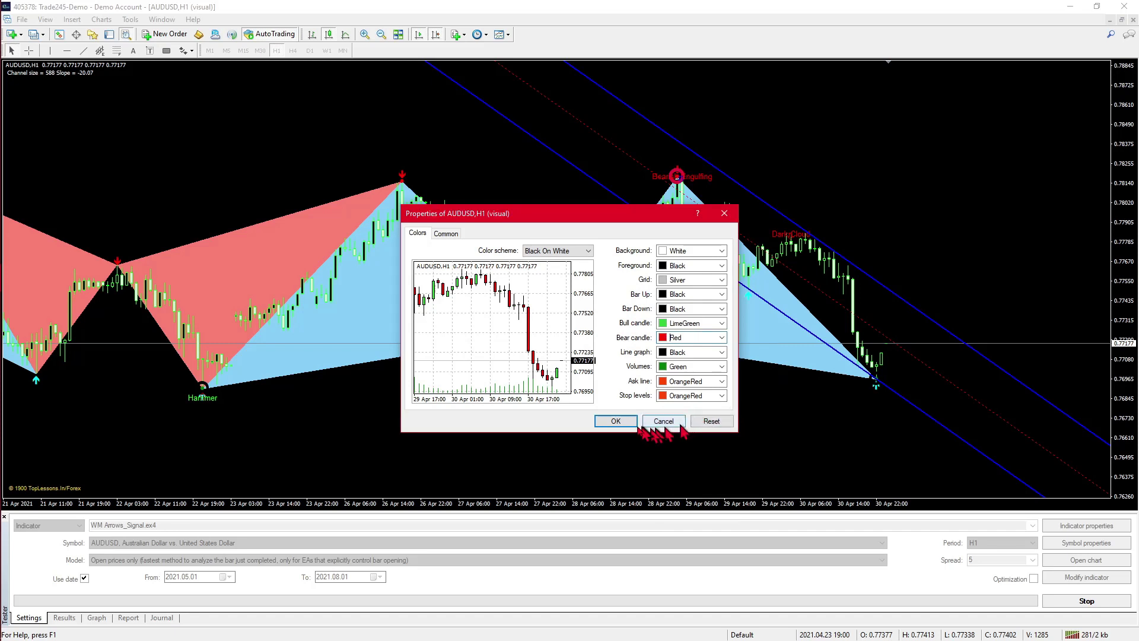
left_click(616, 421)
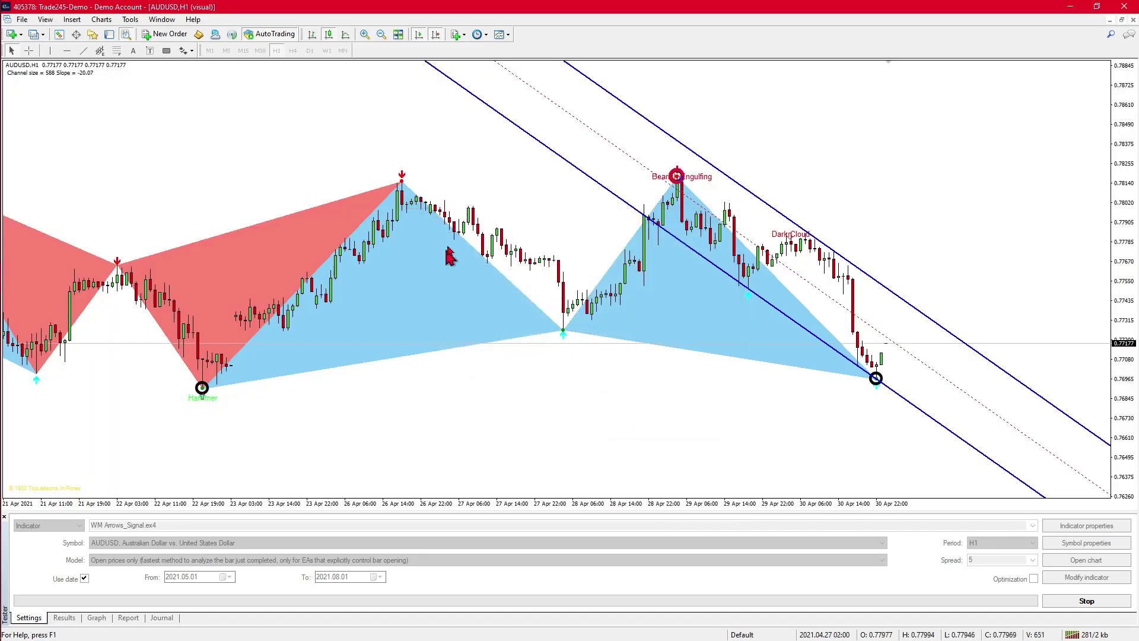
Set the Auto-Scanner's BullWave colour to Yellow and BearWave colour to DeepSkyBlue
right_click(458, 184)
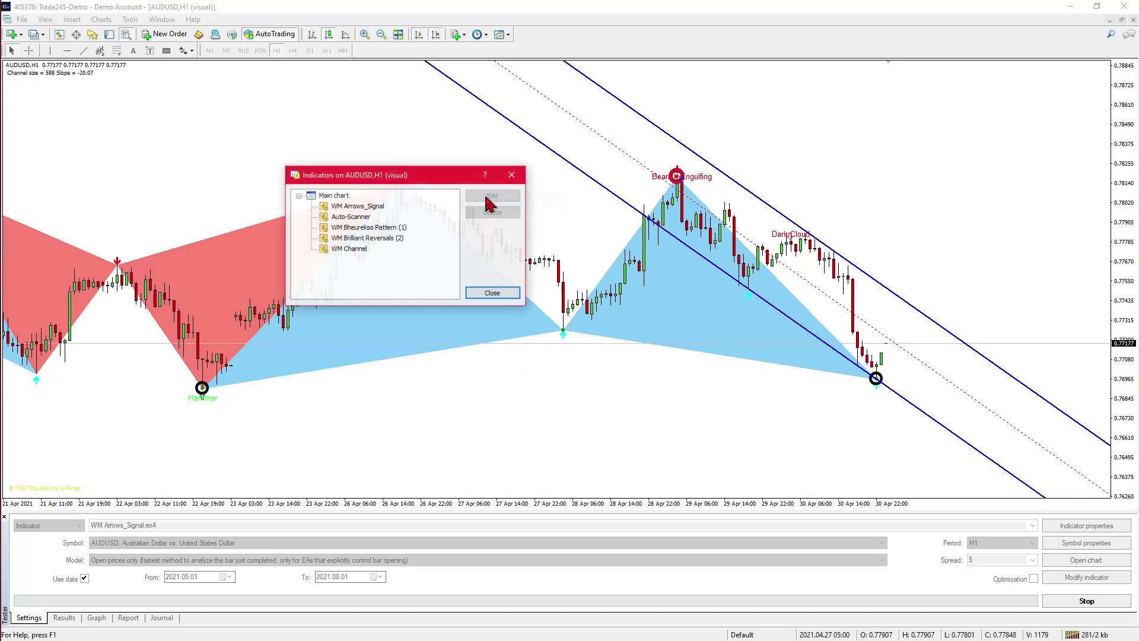
left_click(493, 202)
left_click(368, 217)
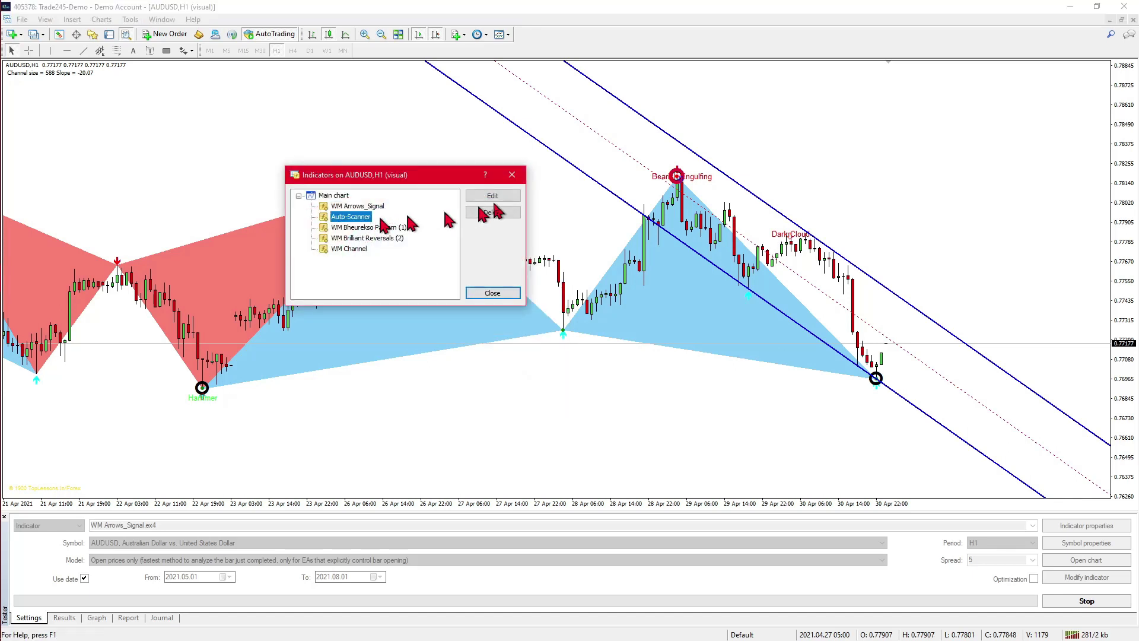
left_click(492, 196)
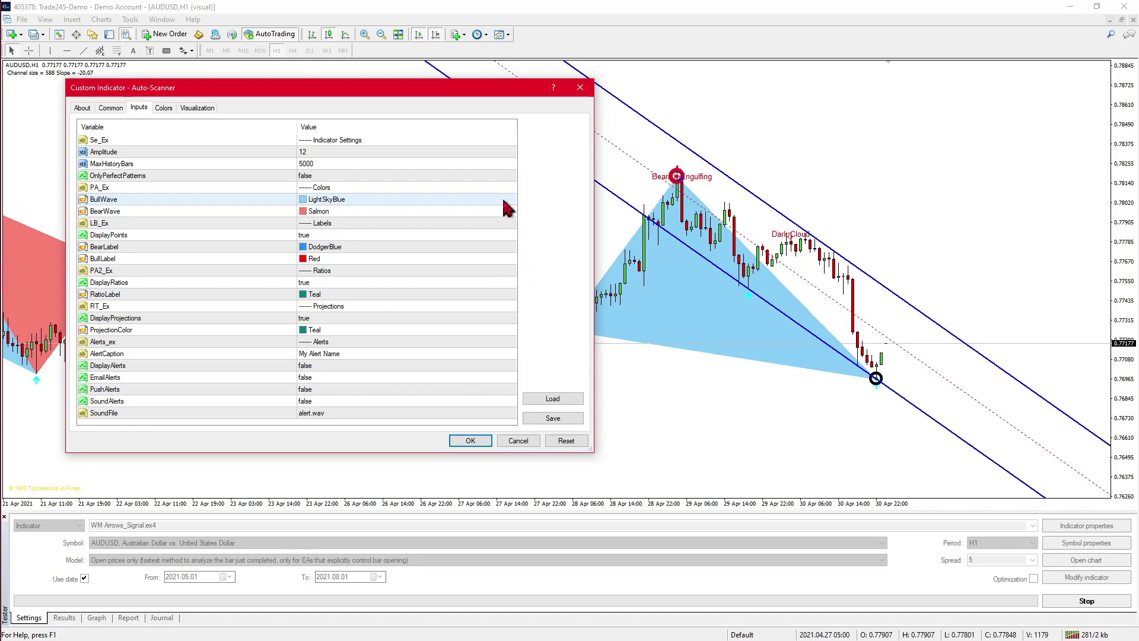
left_click(503, 200)
left_click(511, 201)
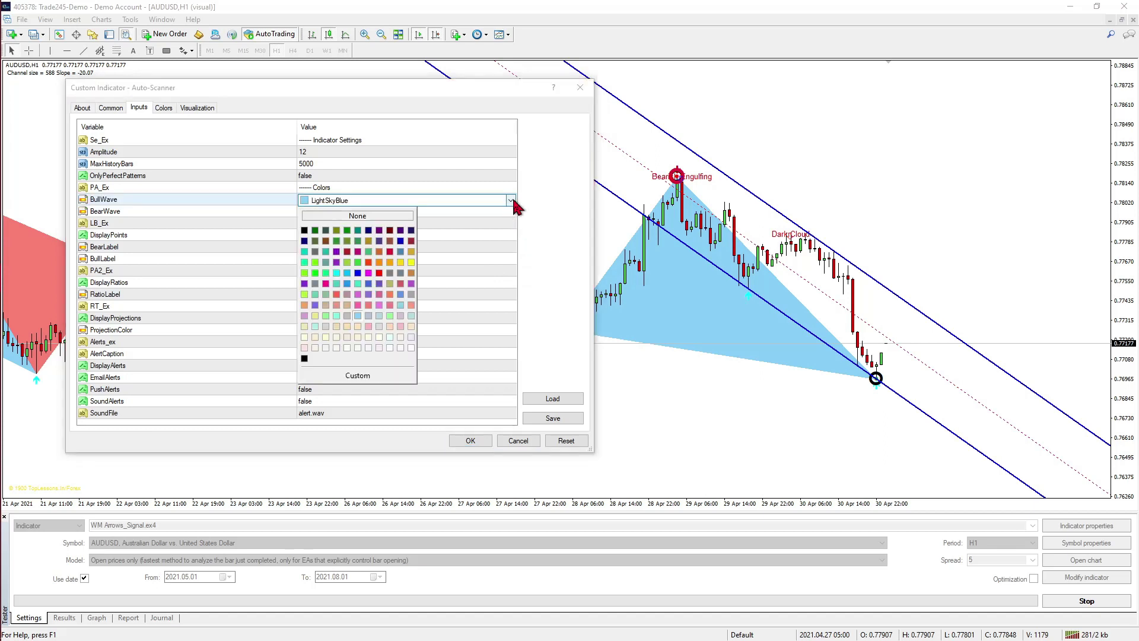
left_click(411, 261)
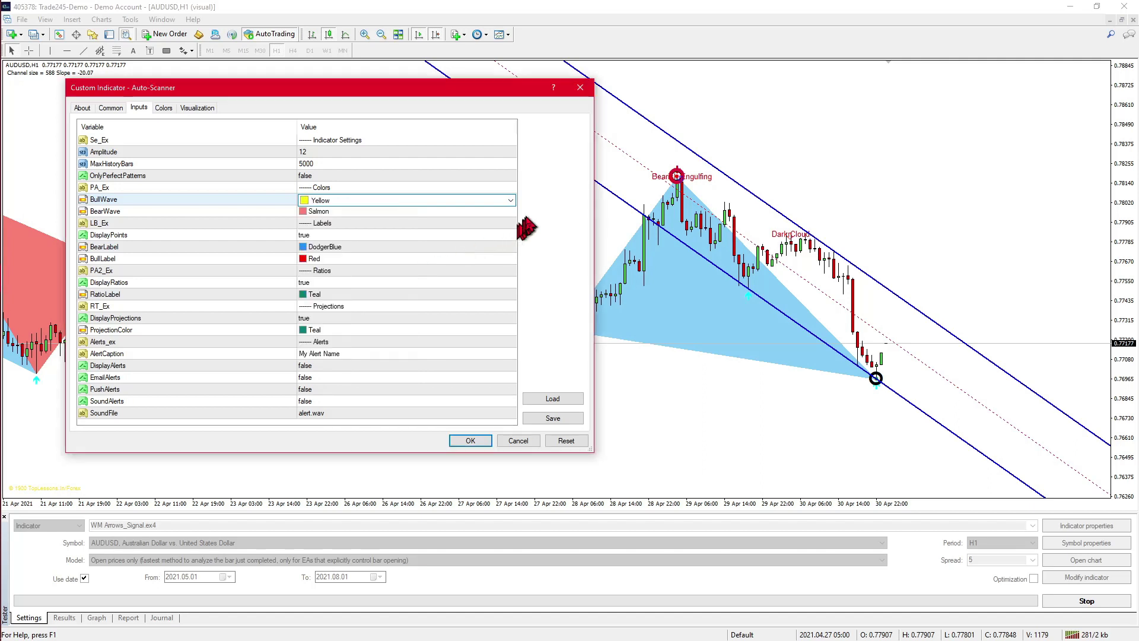
left_click(510, 211)
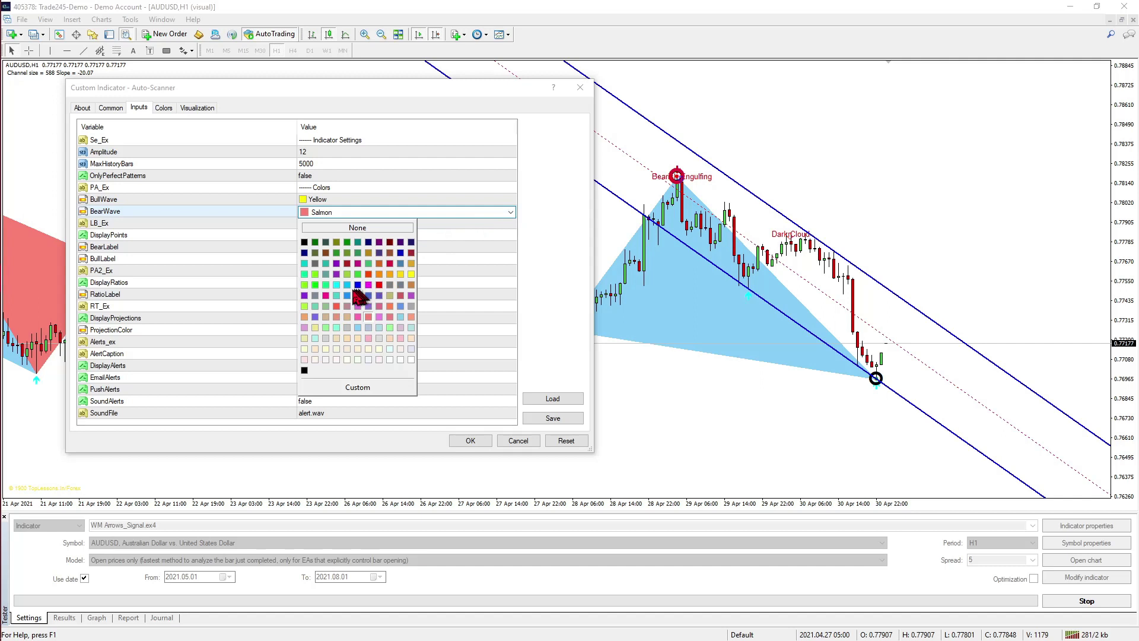
left_click(346, 286)
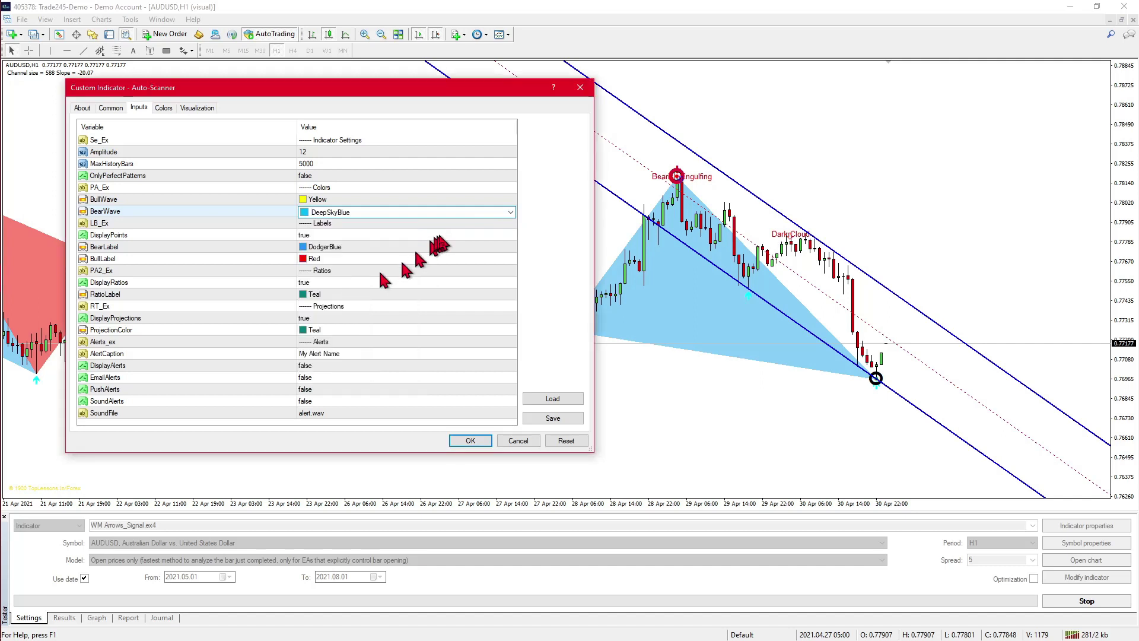
left_click(463, 439)
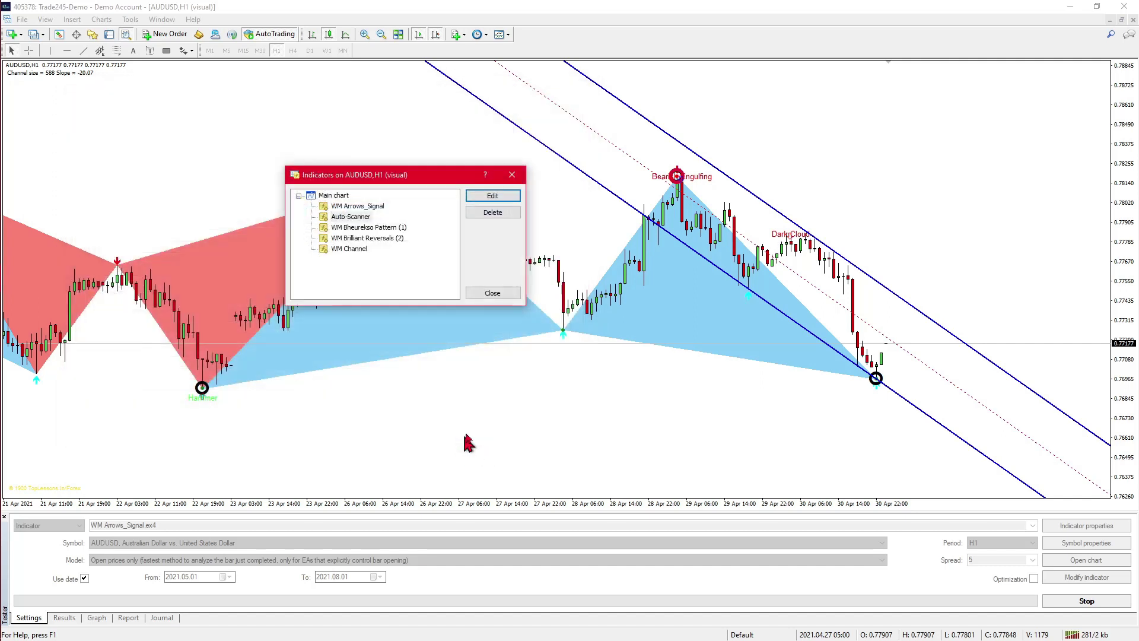
Close the Indicators list, compare with the Instagram posts, and return to MetaTrader
left_click(493, 293)
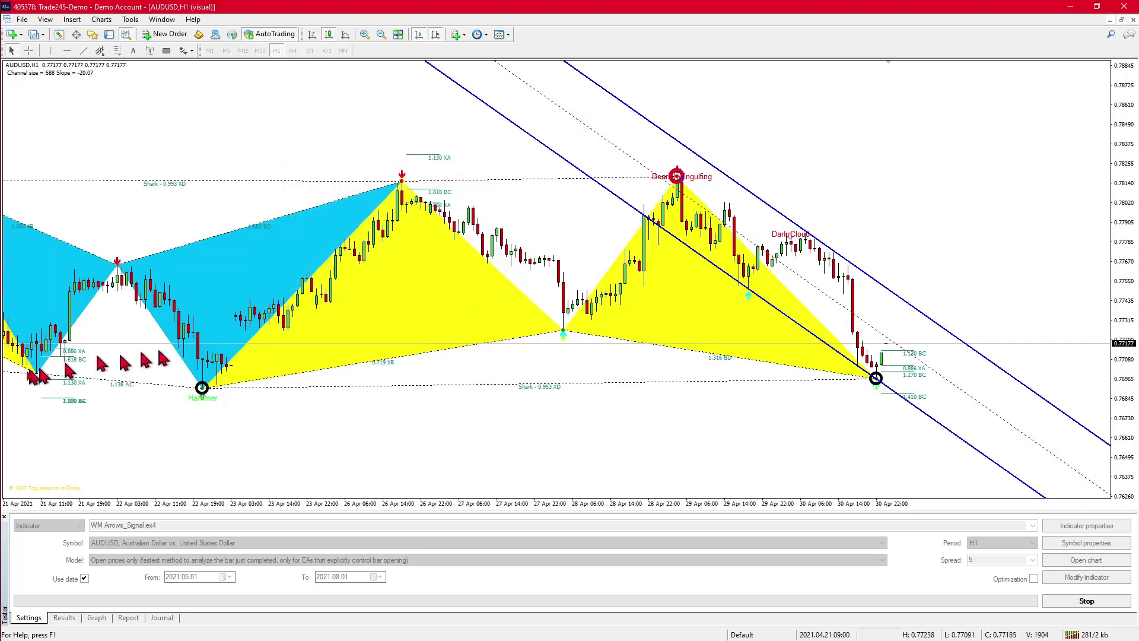
left_click(16, 361)
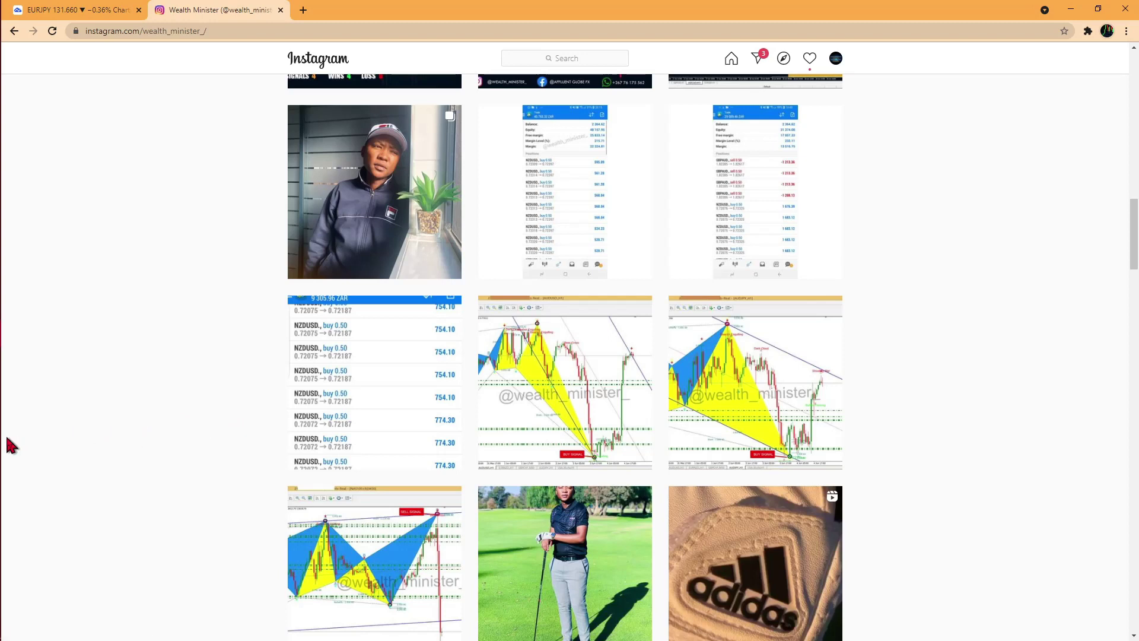
left_click(18, 306)
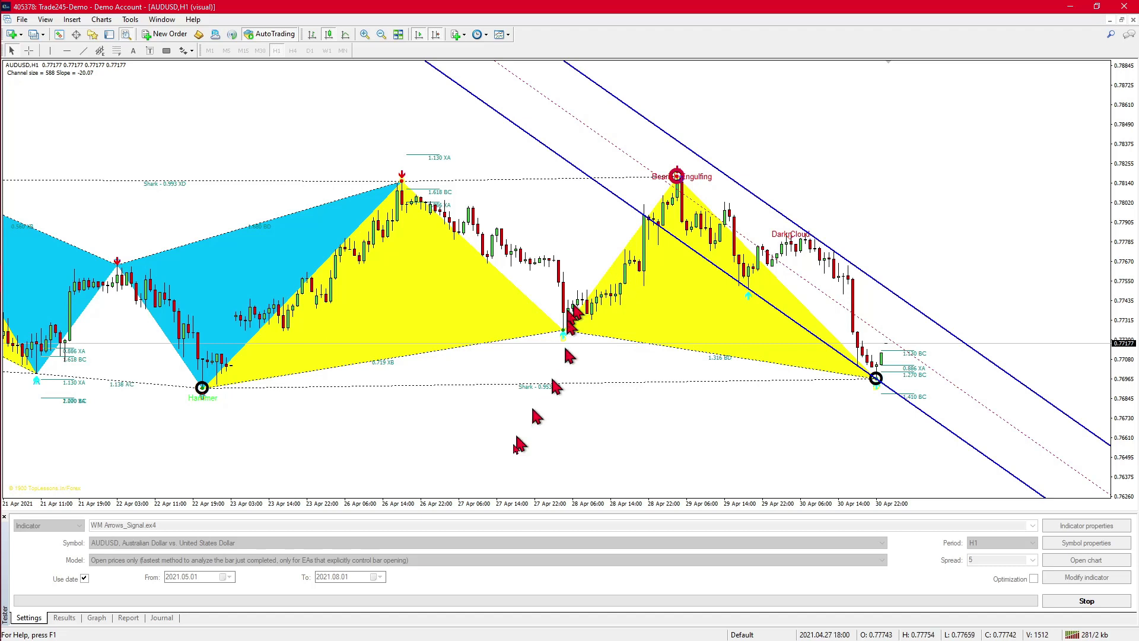
Drag the Strategy Tester divider upward to reveal the Visual mode row
left_click_drag(539, 512, 502, 284)
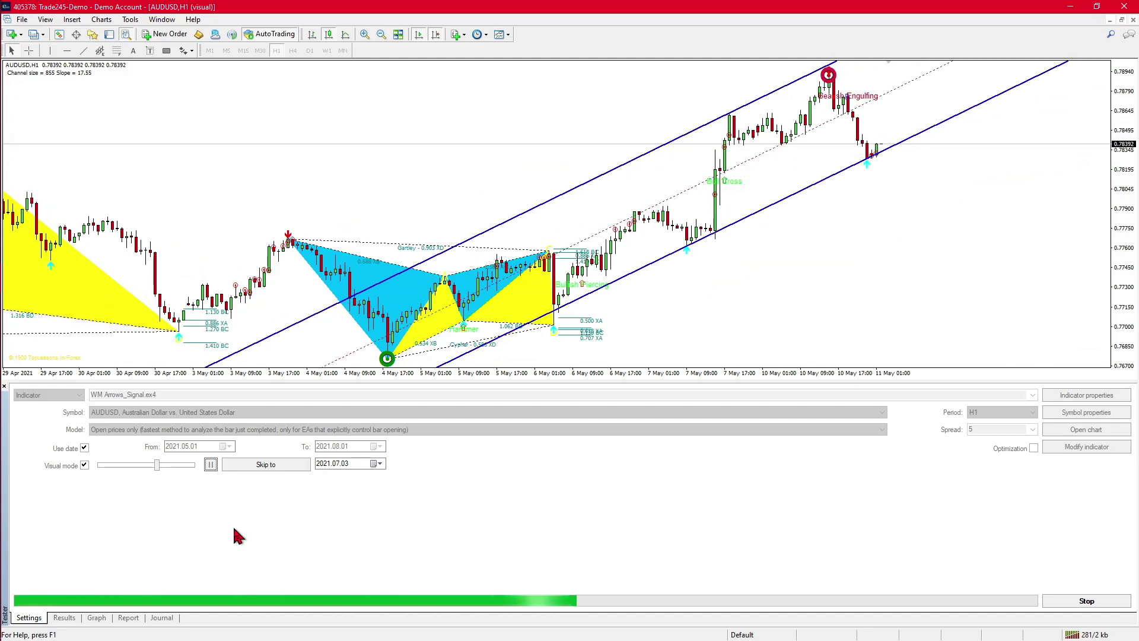
Switch to the Calc tally showing trades, May and June totals, and win rate
key("alt+Tab")
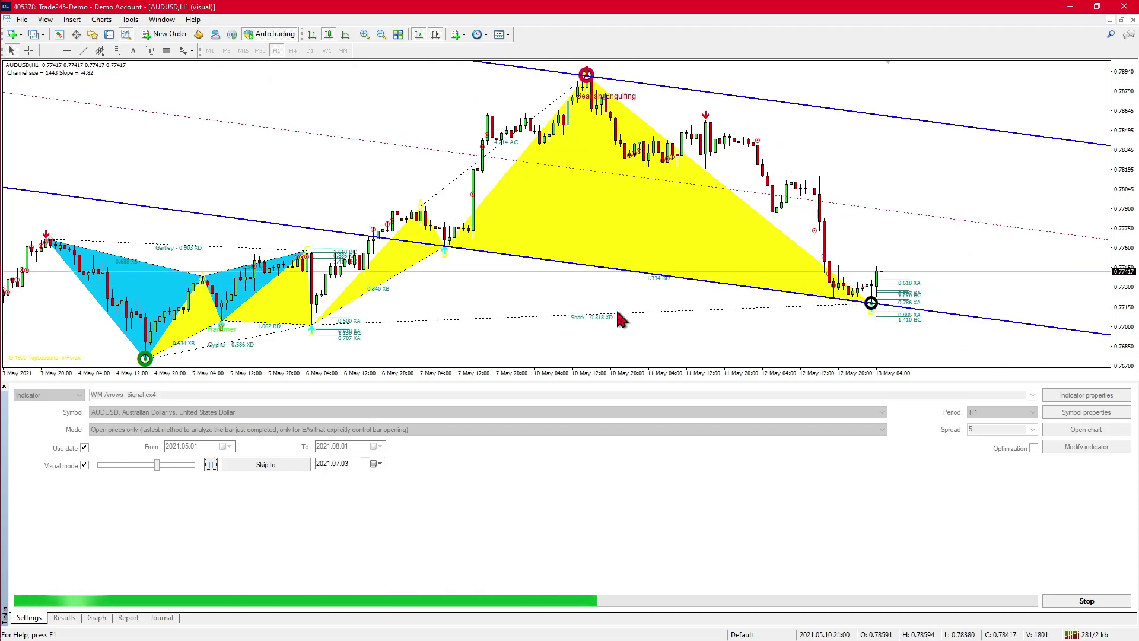
Switch back to Calc and point out the 700 wins for Trade 2 and Trade 1
key("alt+Tab")
left_click(254, 169)
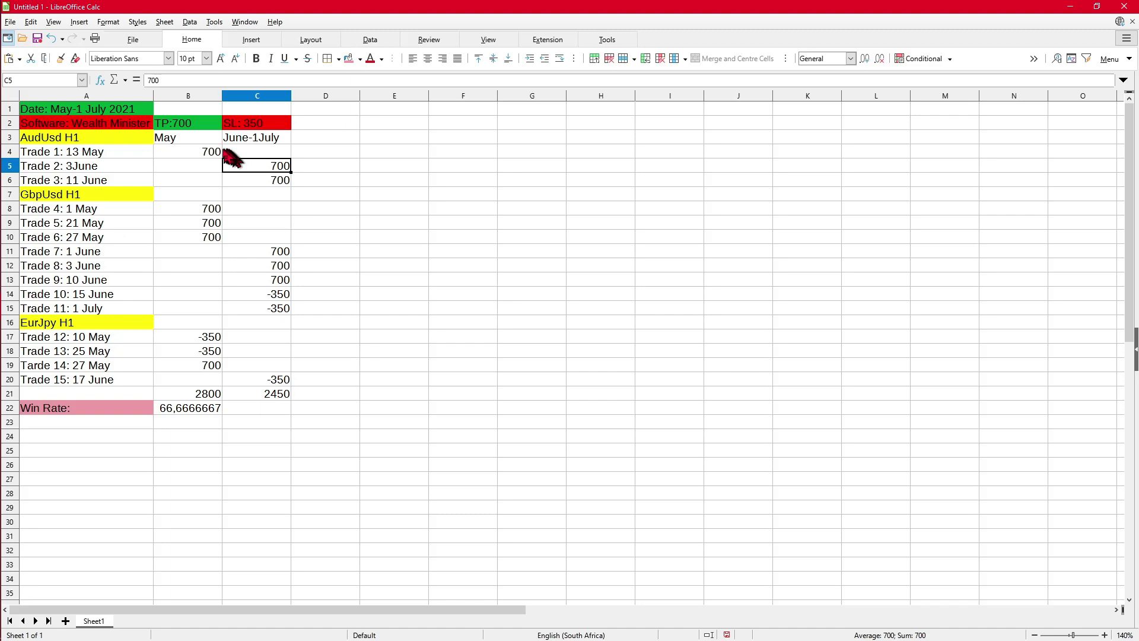
left_click(179, 155)
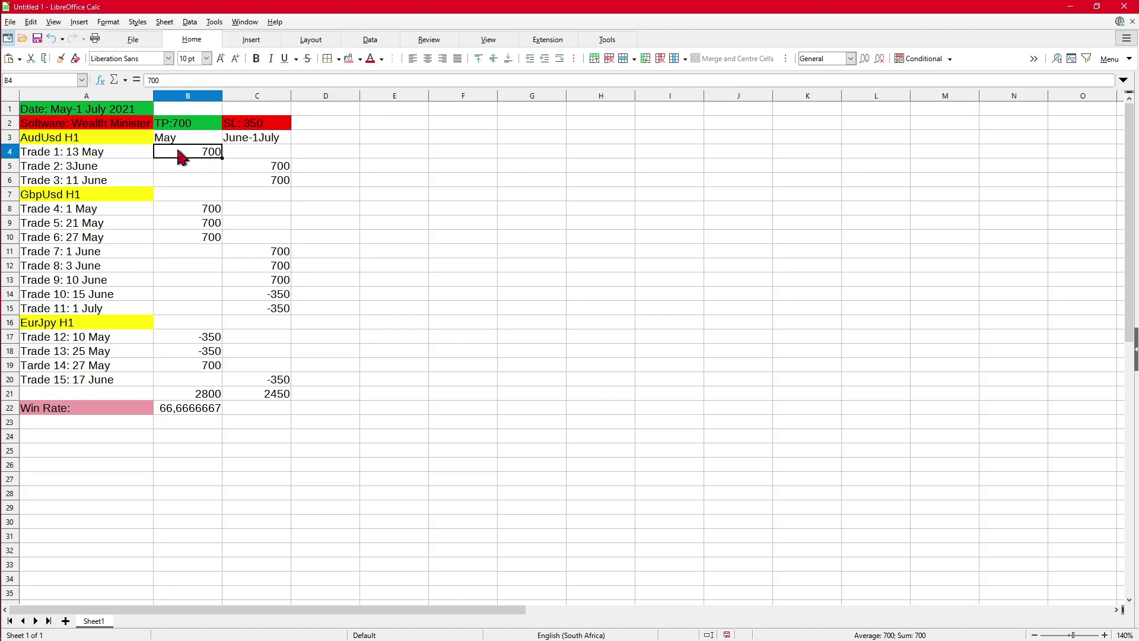